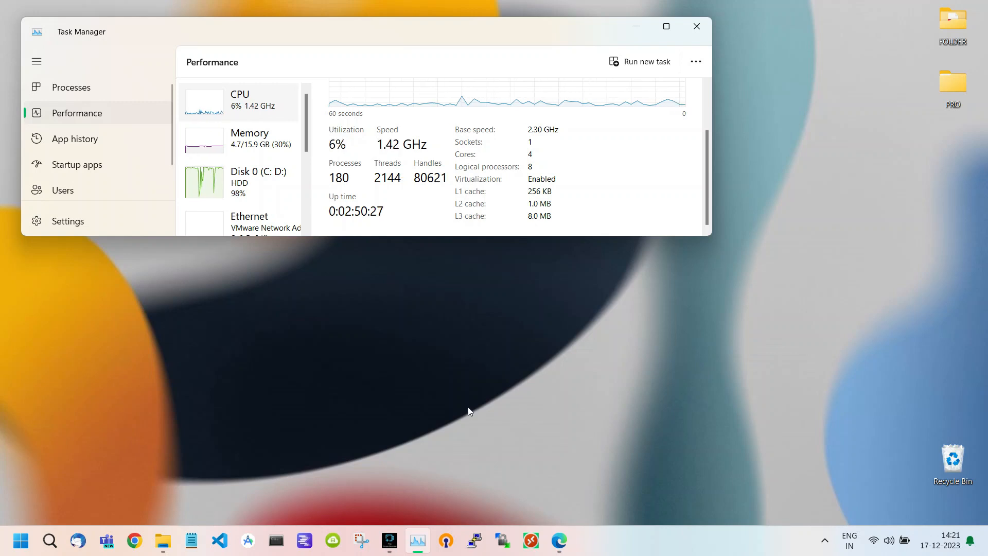
Open a maximized Anaconda Prompt and change the working directory to Desktop\PRO\localGPT in the user's home folder.
{"action": "left_click", "coordinate": [276, 540]}
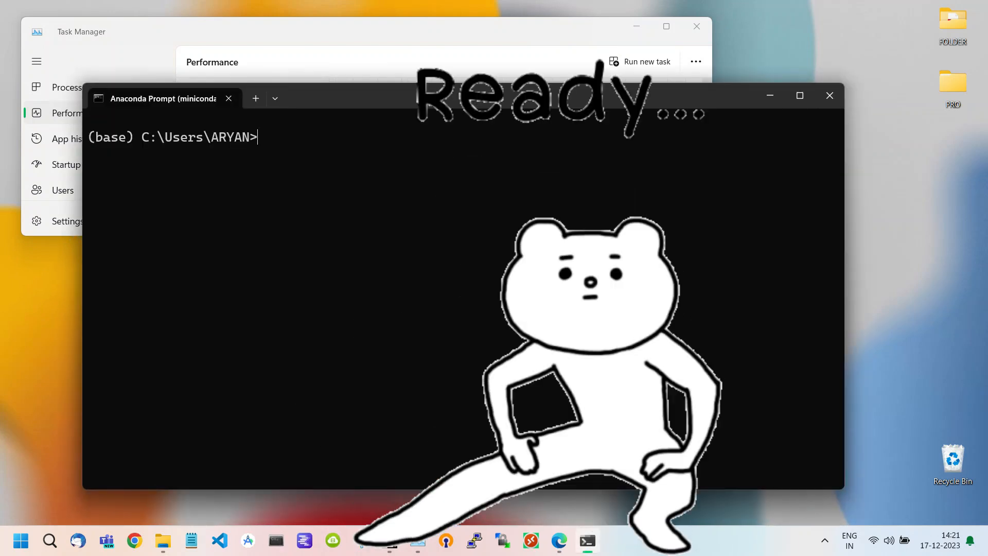
{"action": "key", "text": "super+Up"}
{"action": "type", "text": "cd Desk"}
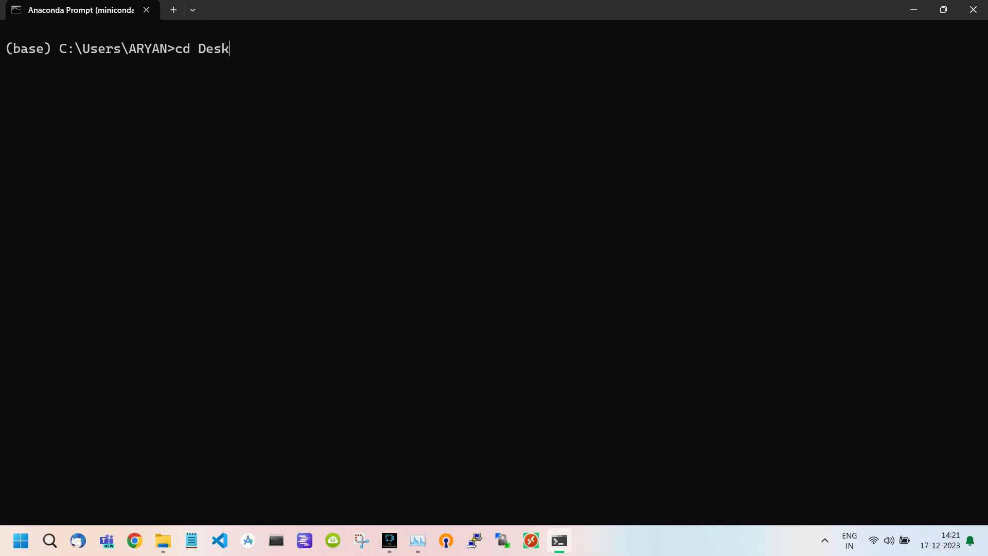
{"action": "key", "text": "Tab"}
{"action": "key", "text": "Return"}
{"action": "type", "text": "cd PRO"}
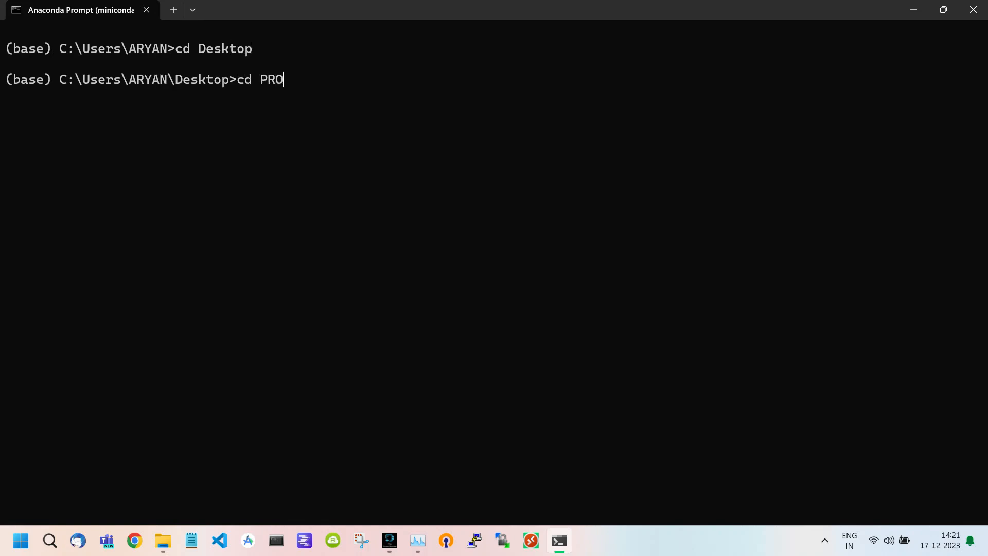
{"action": "key", "text": "Return"}
{"action": "type", "text": "cd"}
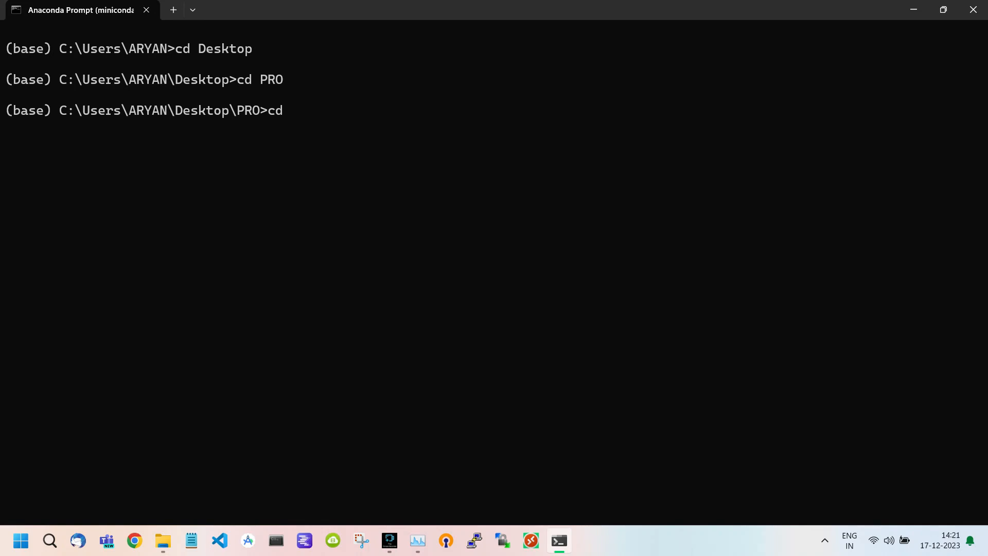
{"action": "type", "text": " localGPT"}
{"action": "key", "text": "Return"}
Activate the localgpt conda environment and clear the terminal screen.
{"action": "type", "text": "c"}
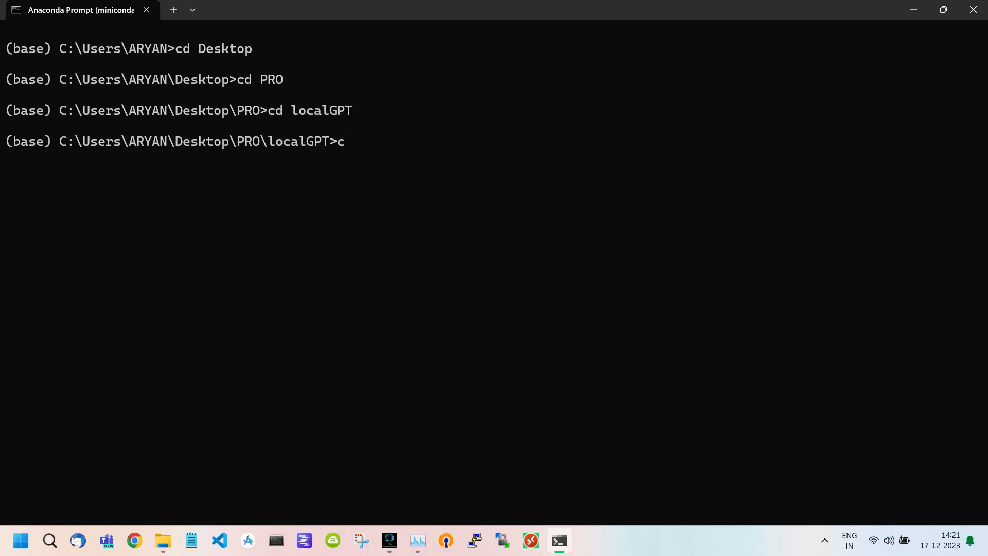
{"action": "type", "text": "onda activate localGPT"}
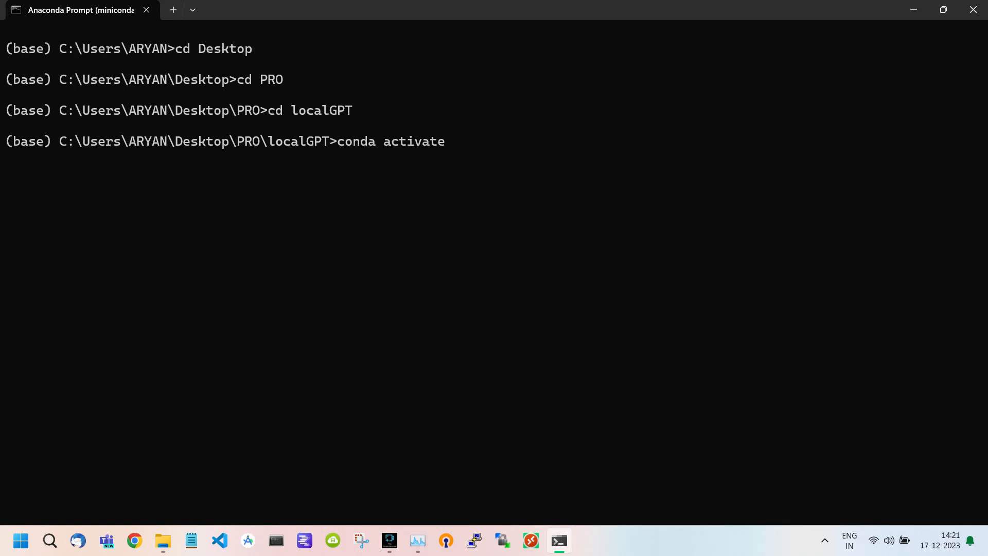
{"action": "key", "text": "BackSpace"}
{"action": "key", "text": "BackSpace"}
{"action": "key", "text": "BackSpace"}
{"action": "type", "text": "gpt"}
{"action": "key", "text": "Return"}
{"action": "type", "text": "cls"}
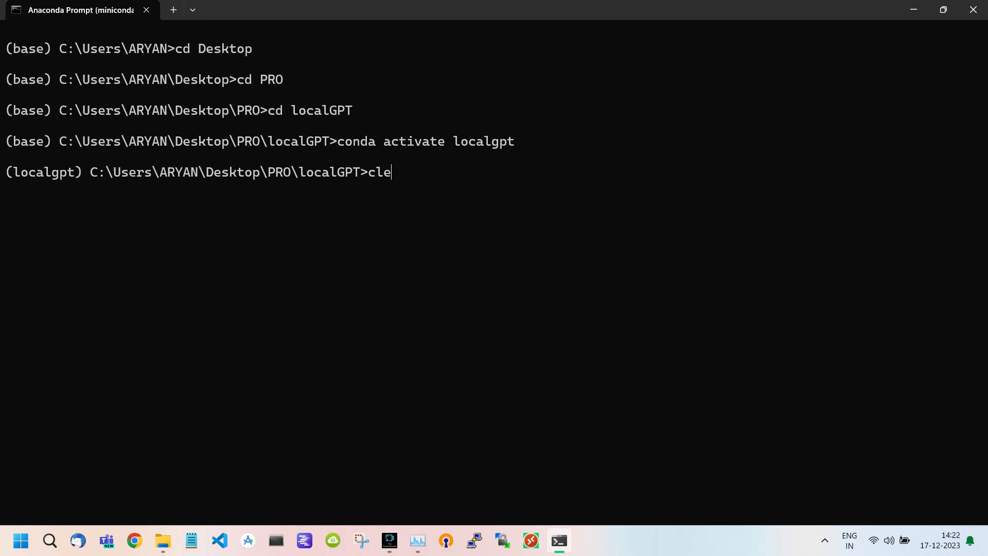
{"action": "key", "text": "Return"}
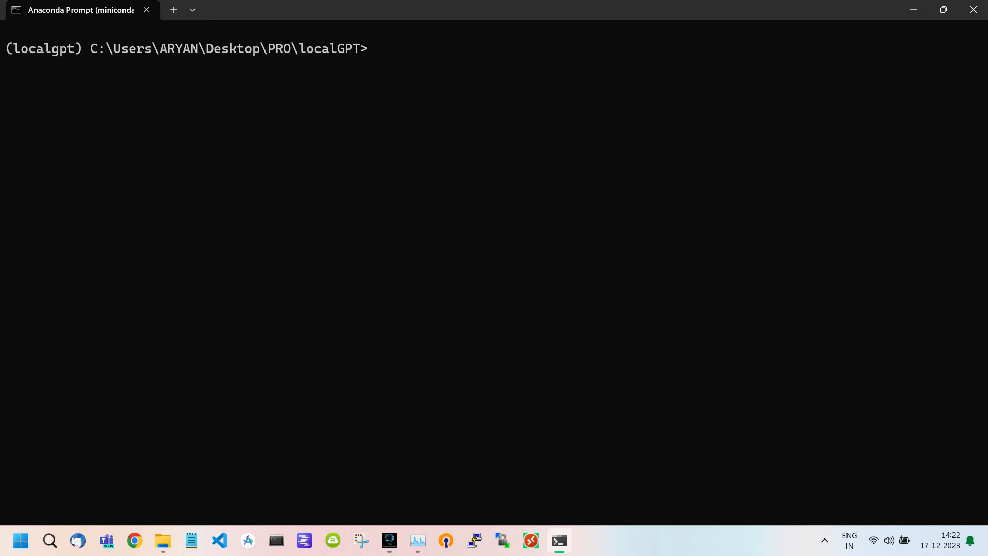
List the contents of the localGPT folder and run ingest.py with Python to ingest the source documents.
{"action": "type", "text": "dir"}
{"action": "key", "text": "Return"}
{"action": "scroll", "coordinate": [496, 274], "scroll_direction": "up", "scroll_amount": 1}
{"action": "scroll", "coordinate": [496, 274], "scroll_direction": "down", "scroll_amount": 1}
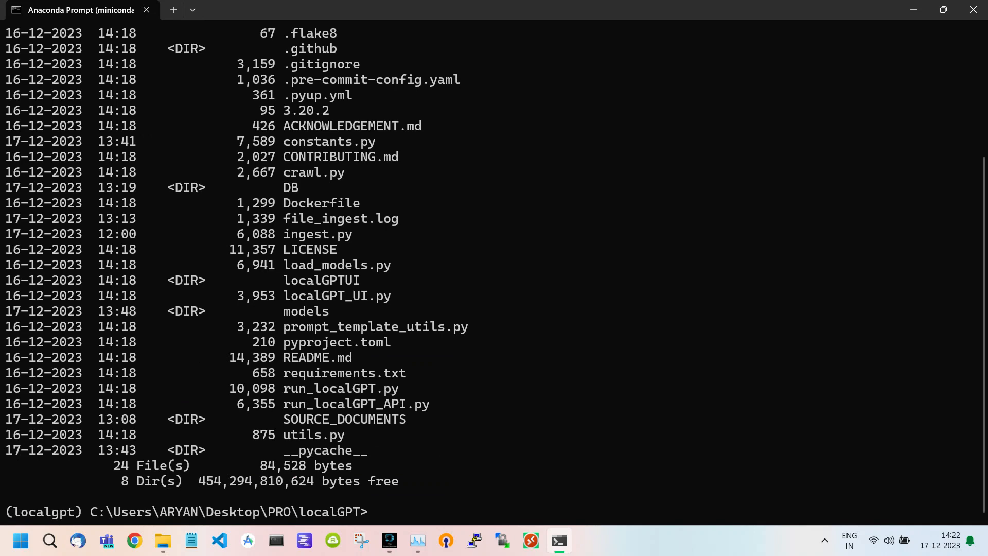
{"action": "type", "text": "python ingest.py"}
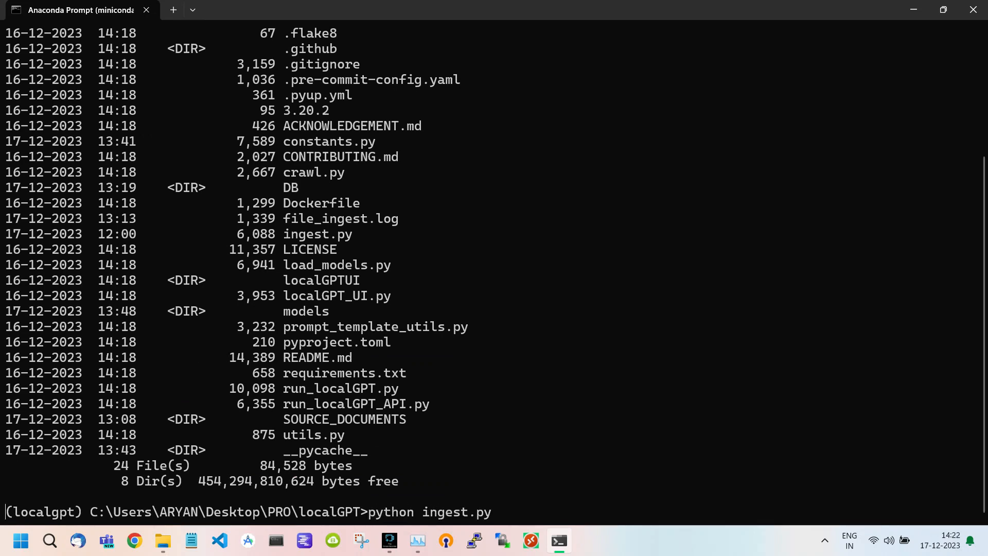
{"action": "key", "text": "Return"}
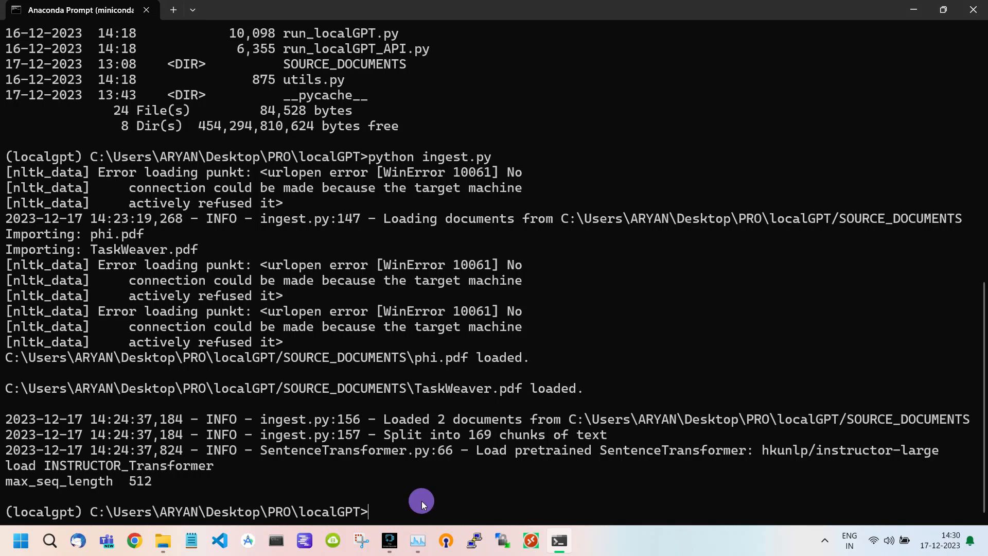
Start the localGPT API server by running run_localGPT_API.py with Python.
{"action": "type", "text": "python run_lo"}
{"action": "key", "text": "Tab"}
{"action": "key", "text": "BackSpace"}
{"action": "key", "text": "BackSpace"}
{"action": "key", "text": "BackSpace"}
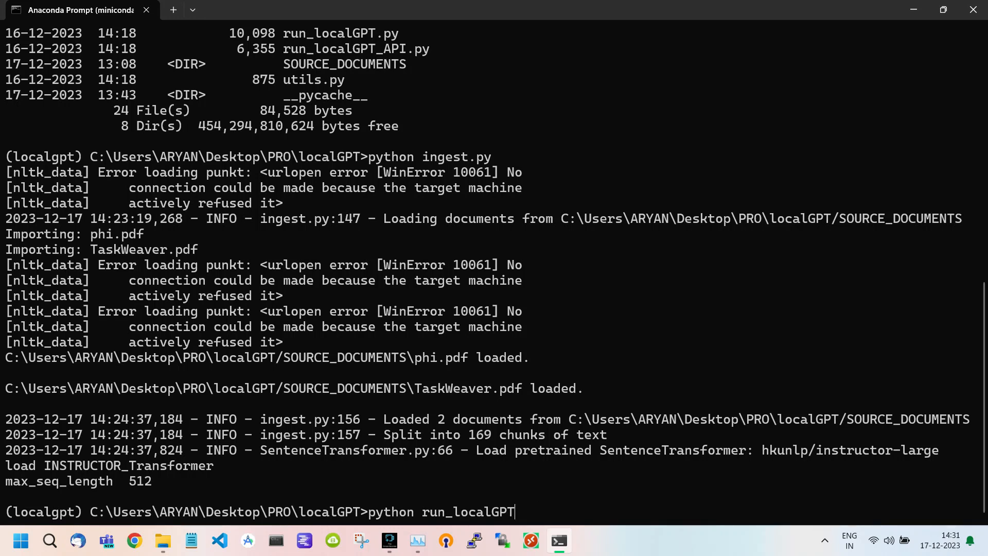
{"action": "type", "text": "_A"}
{"action": "key", "text": "Tab"}
{"action": "key", "text": "Return"}
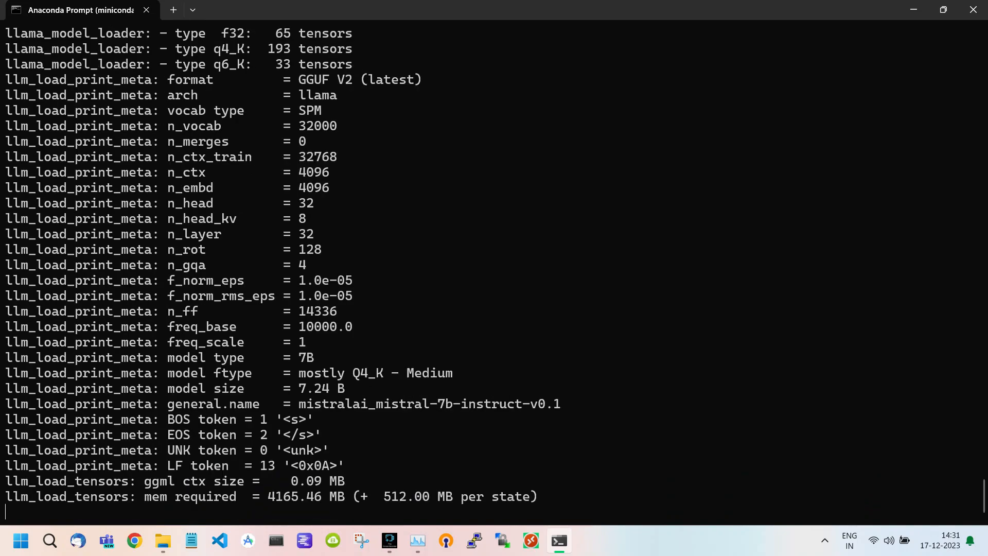
Highlight the BLAS flag in the server output and check the CPU and GPU performance entries in Task Manager.
{"action": "left_click_drag", "start_coordinate": [236, 403], "coordinate": [161, 403]}
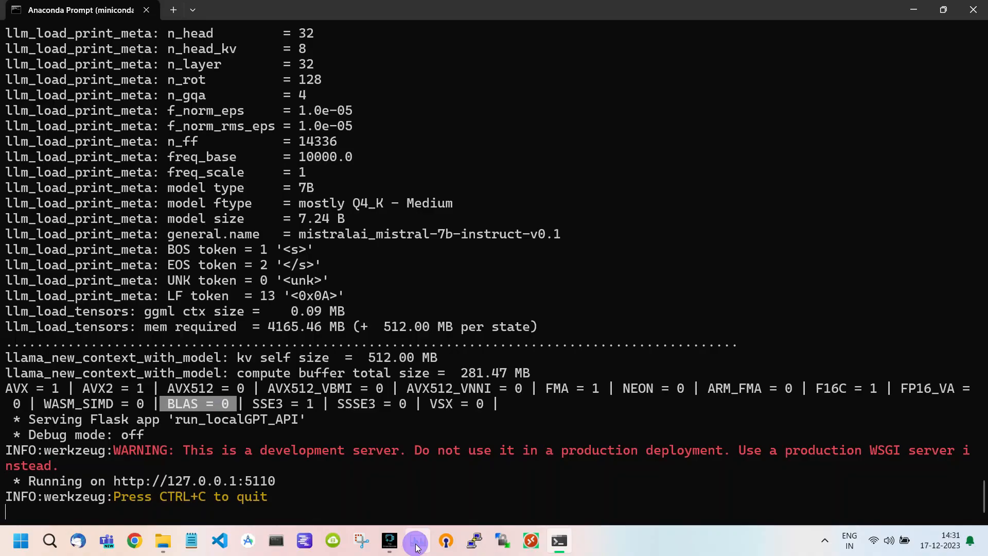
{"action": "left_click", "coordinate": [417, 541]}
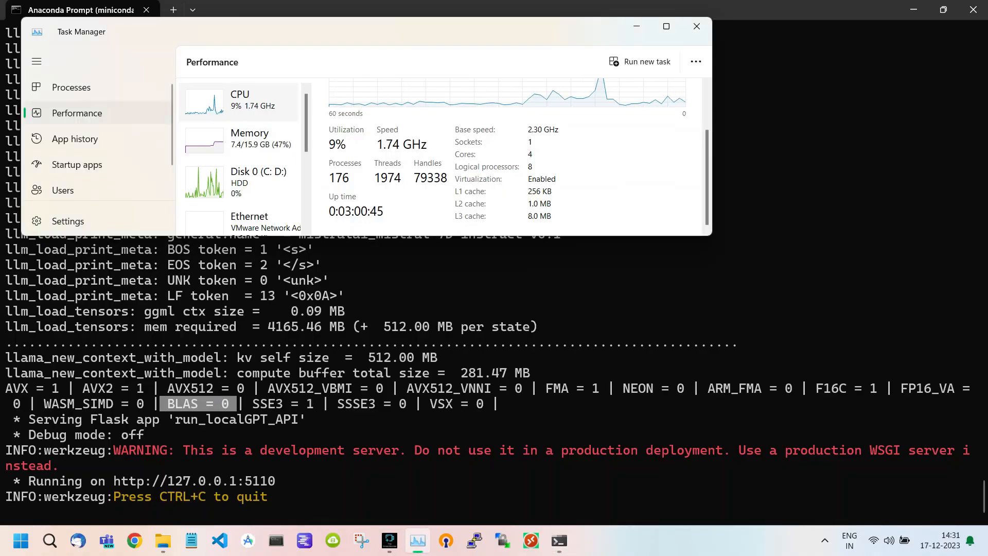
{"action": "scroll", "coordinate": [243, 147], "scroll_direction": "down", "scroll_amount": 3}
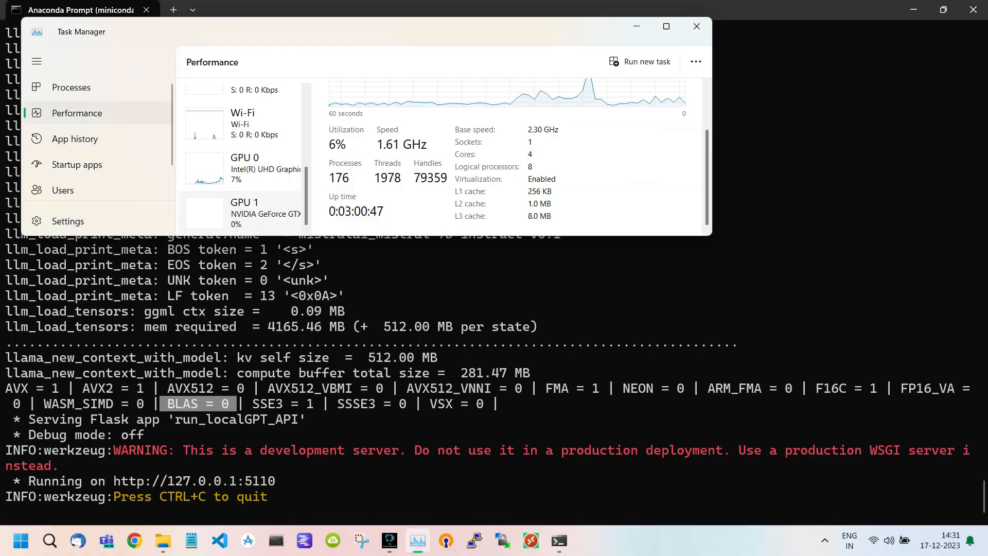
{"action": "left_click", "coordinate": [637, 26]}
Open a second Anaconda Prompt and tile it side by side with the API server's terminal window.
{"action": "left_click", "coordinate": [943, 10]}
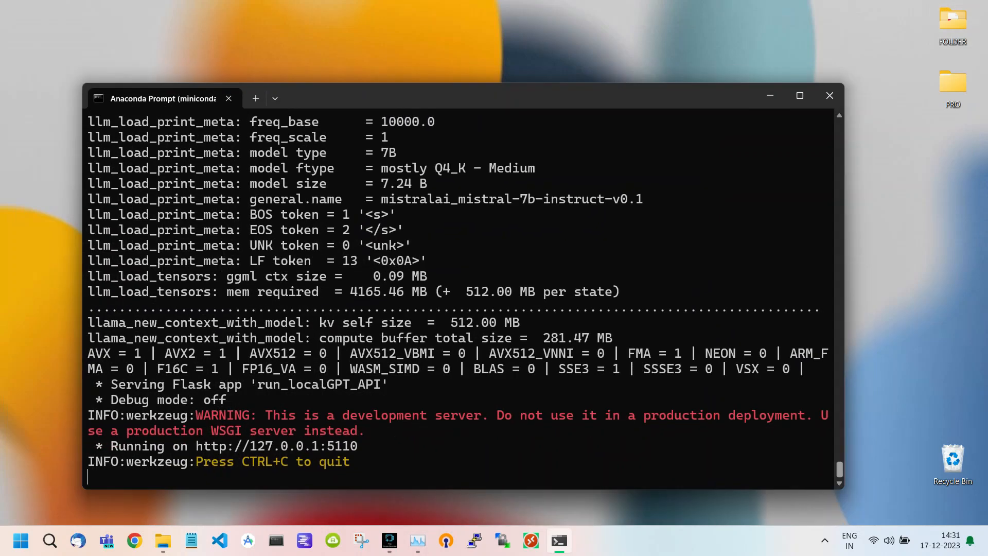
{"action": "left_click_drag", "start_coordinate": [844, 267], "coordinate": [524, 268]}
{"action": "left_click_drag", "start_coordinate": [318, 98], "coordinate": [258, 28]}
{"action": "left_click", "coordinate": [277, 540]}
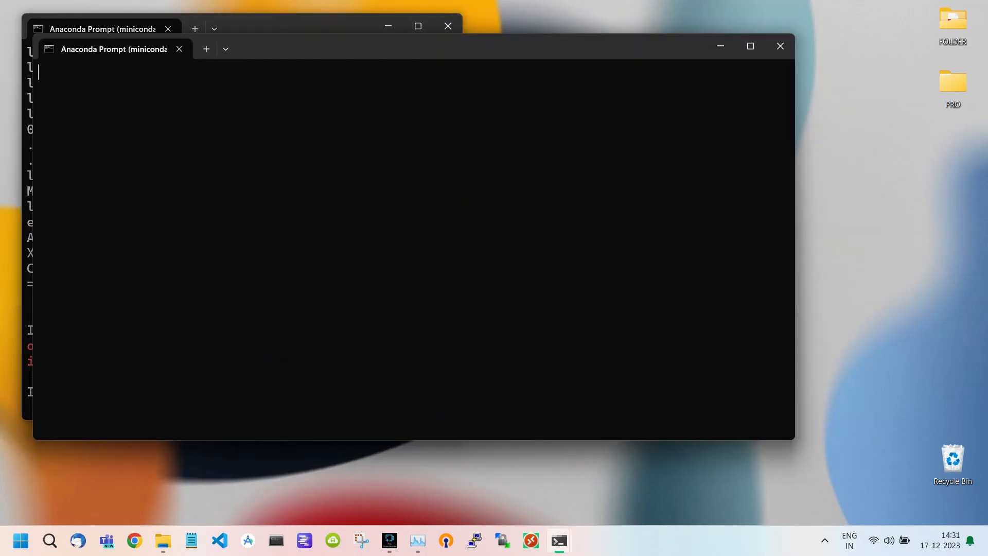
{"action": "left_click_drag", "start_coordinate": [329, 45], "coordinate": [457, 71]}
{"action": "left_click", "coordinate": [339, 27]}
{"action": "mouse_move", "coordinate": [418, 25]}
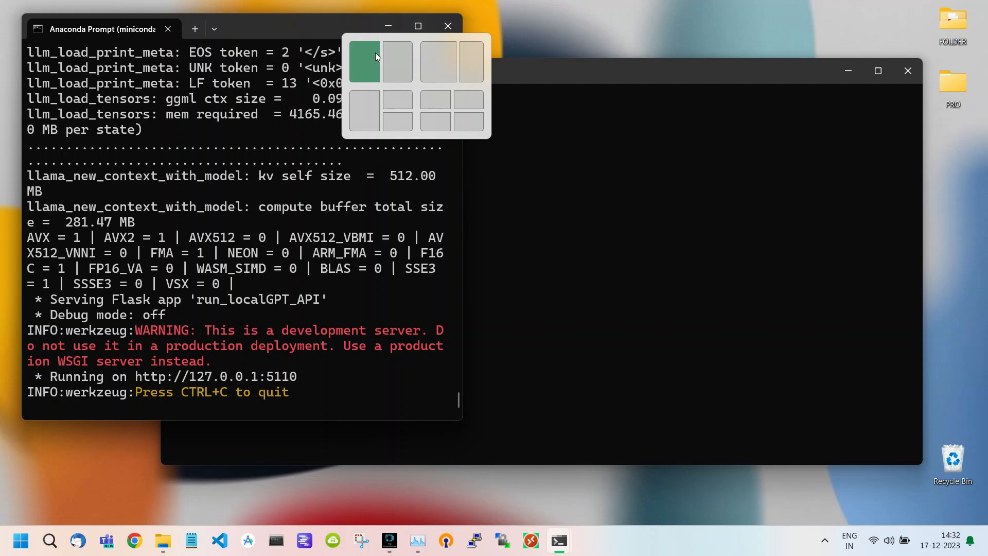
{"action": "left_click", "coordinate": [378, 51]}
{"action": "left_click", "coordinate": [587, 120]}
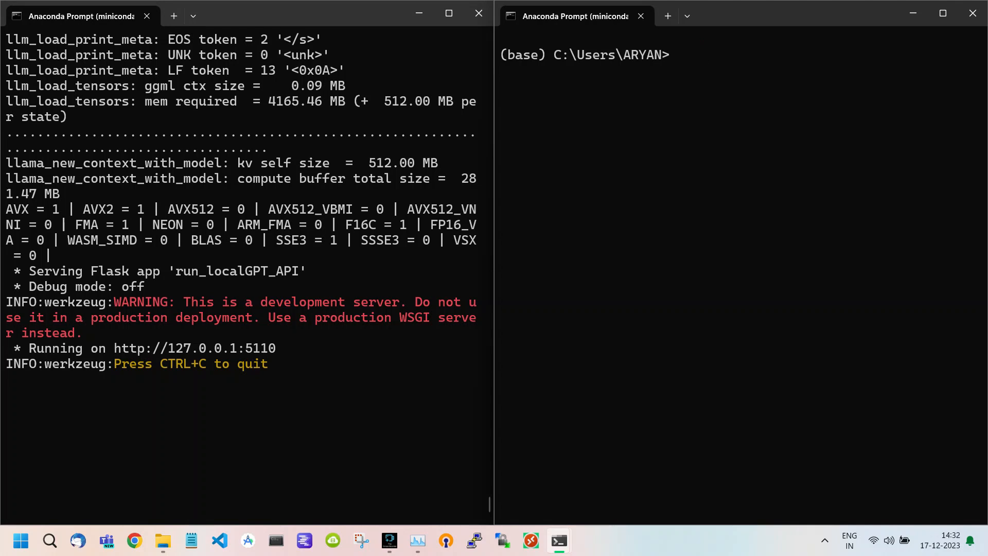
List the conda environments in the second prompt and activate the localgpt environment there.
{"action": "type", "text": "conda info --envs"}
{"action": "key", "text": "Return"}
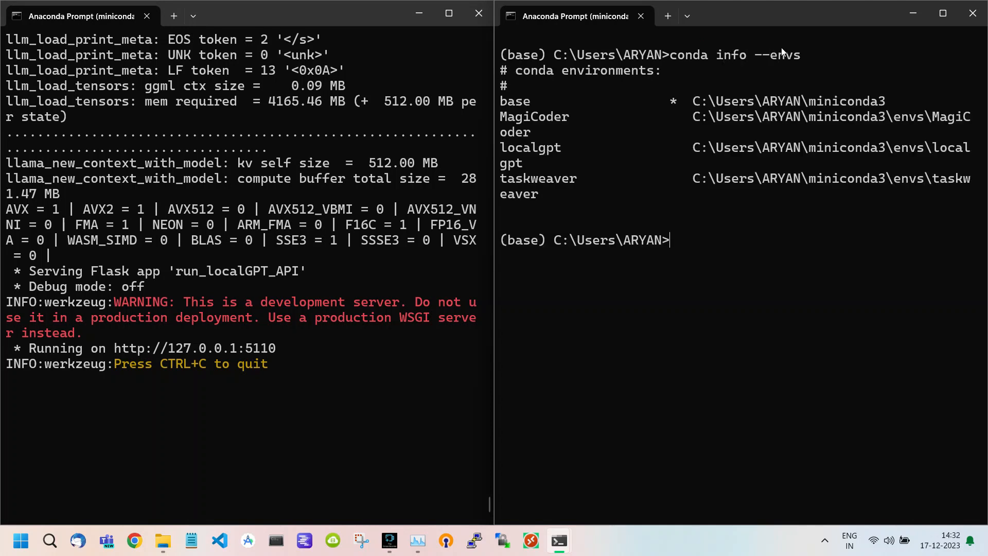
{"action": "triple_click", "coordinate": [627, 148]}
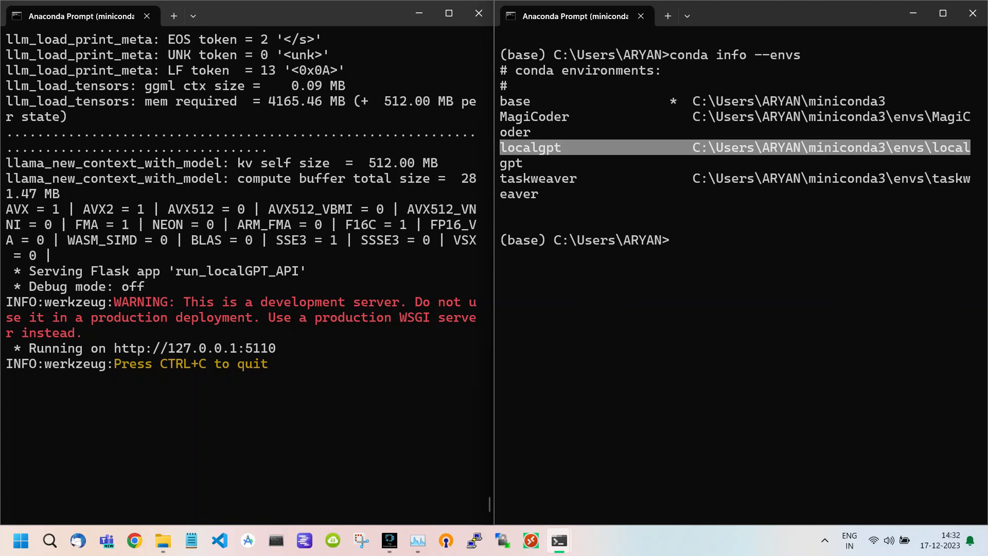
{"action": "left_click", "coordinate": [696, 243]}
{"action": "type", "text": "conda activate localgpt"}
{"action": "key", "text": "Return"}
Change the second prompt's working directory to Desktop\PRO\localGPT.
{"action": "type", "text": "cd Desktop"}
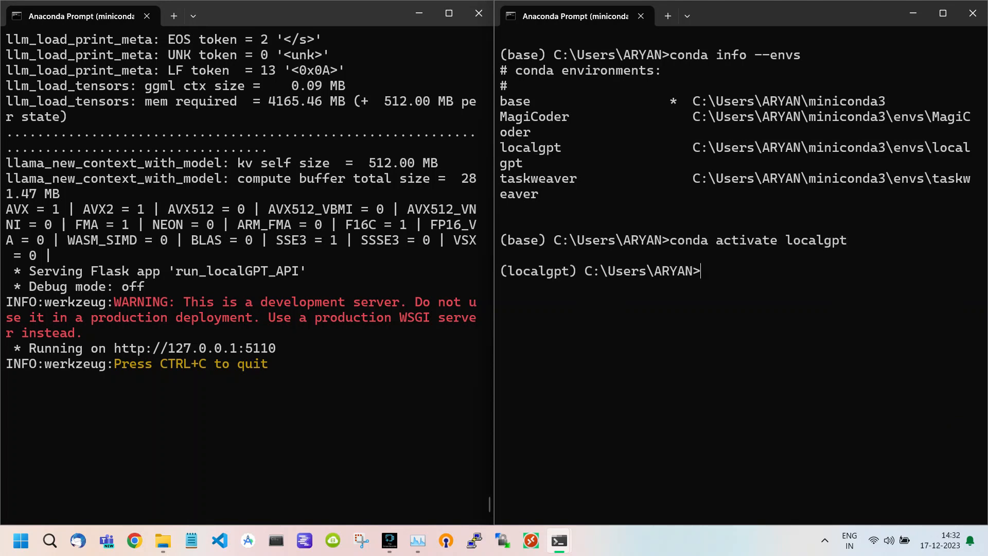
{"action": "key", "text": "Return"}
{"action": "type", "text": "cd PRO"}
{"action": "key", "text": "Return"}
{"action": "type", "text": "cd loca"}
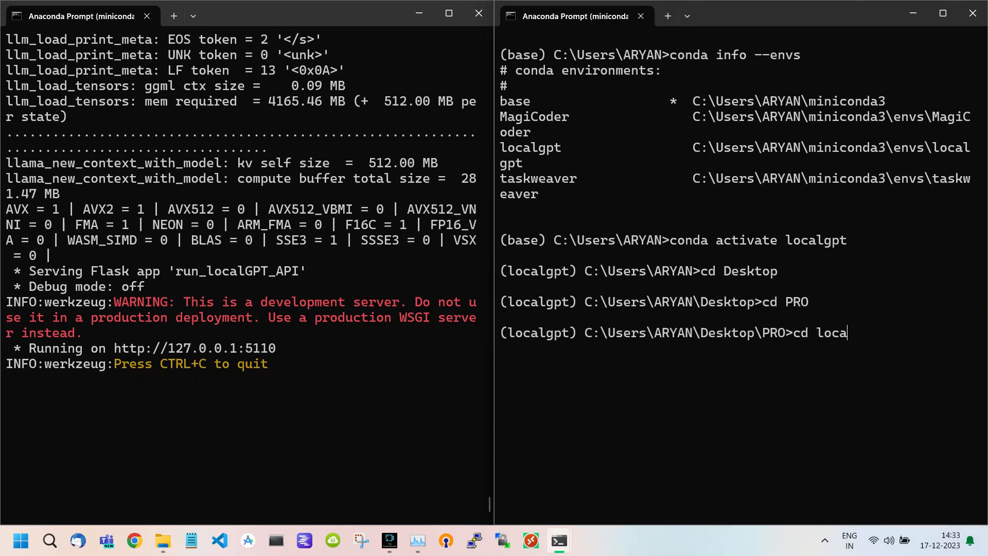
{"action": "key", "text": "Tab"}
{"action": "key", "text": "Return"}
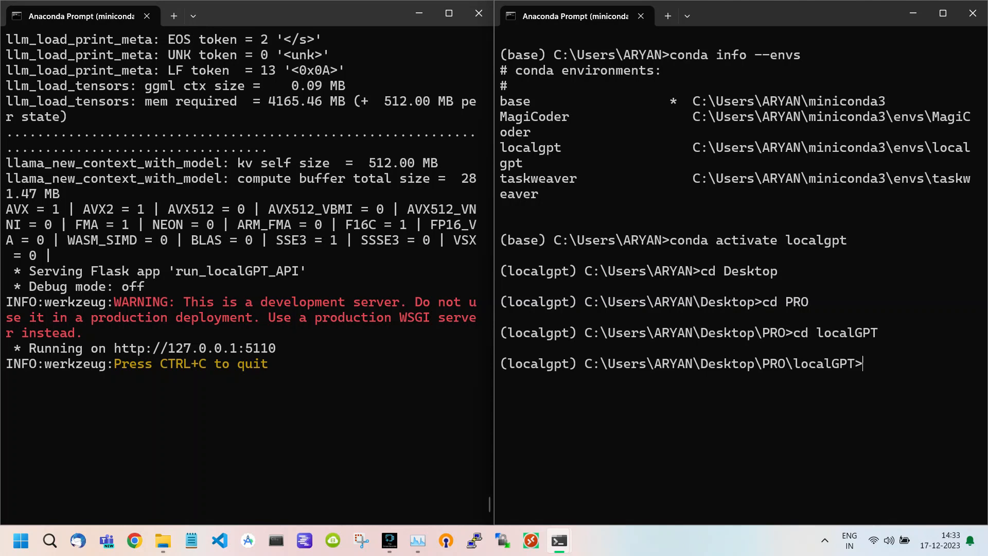
Switch to File Explorer and look into the localGPTUI folder inside the localGPT project.
{"action": "left_click", "coordinate": [163, 540]}
{"action": "left_click", "coordinate": [205, 479]}
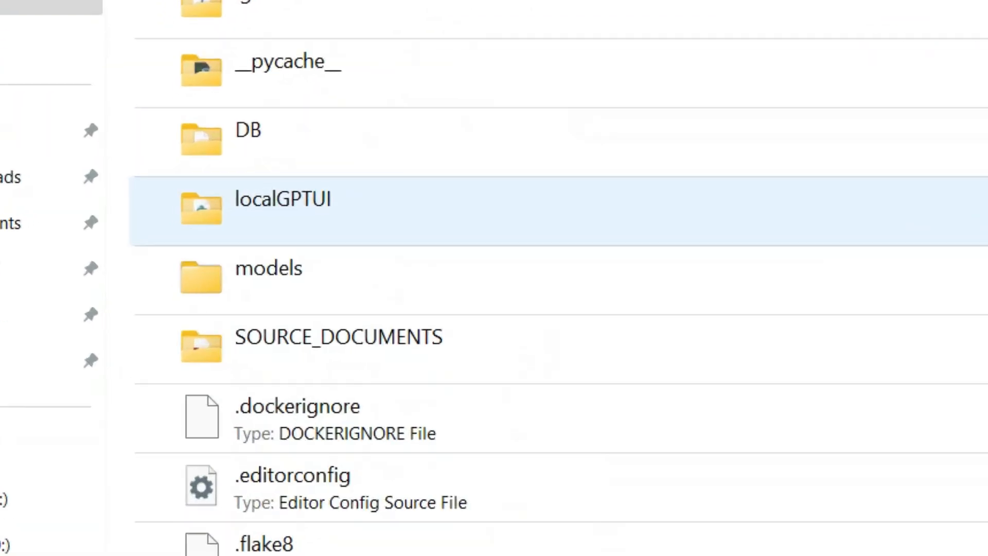
{"action": "left_click", "coordinate": [190, 198]}
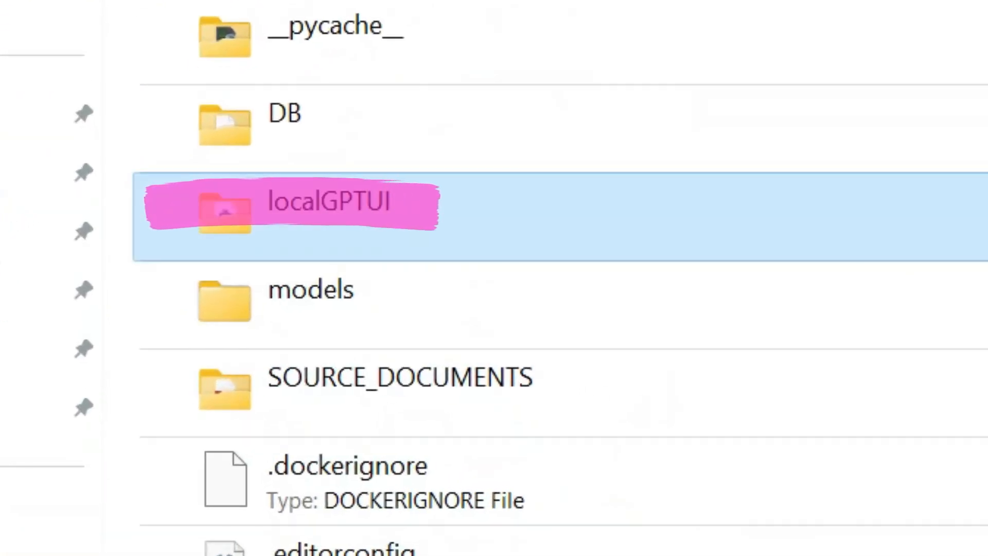
{"action": "double_click", "coordinate": [477, 212]}
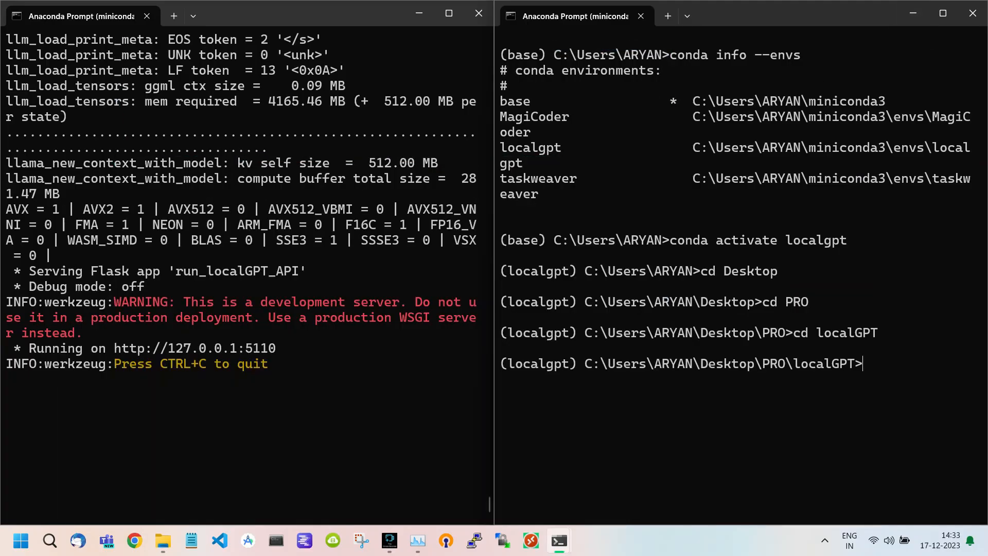
Change into the localGPTUI subfolder in the second Anaconda Prompt.
{"action": "type", "text": "cd loc"}
{"action": "key", "text": "Tab"}
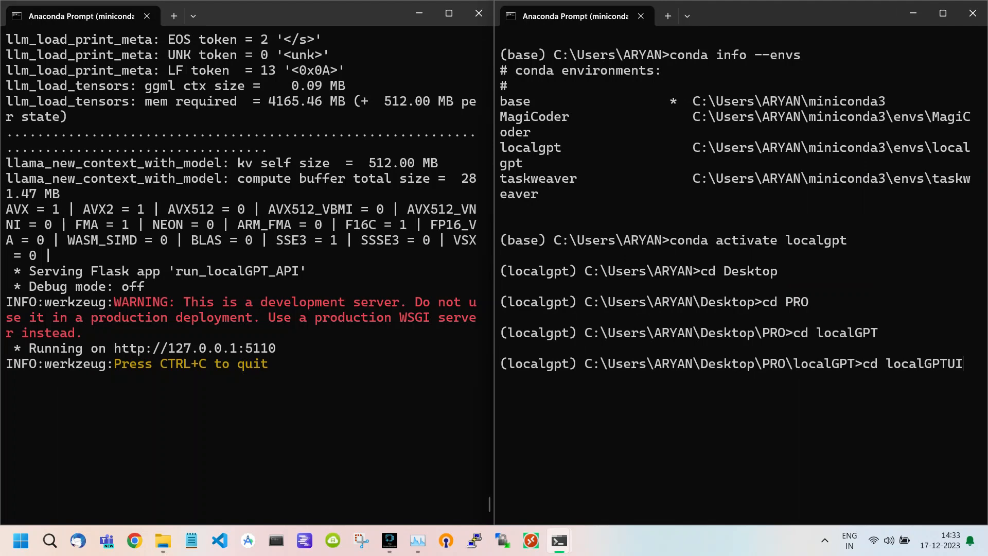
{"action": "key", "text": "Return"}
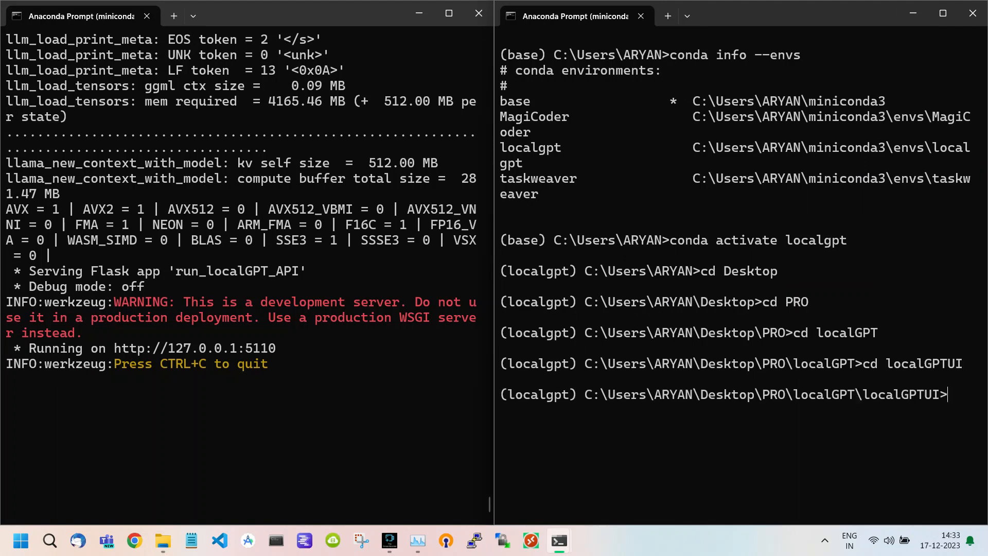
Start the web interface server by running localGPTUI.py with Python.
{"action": "type", "text": "p"}
{"action": "type", "text": "ython"}
{"action": "type", "text": " l"}
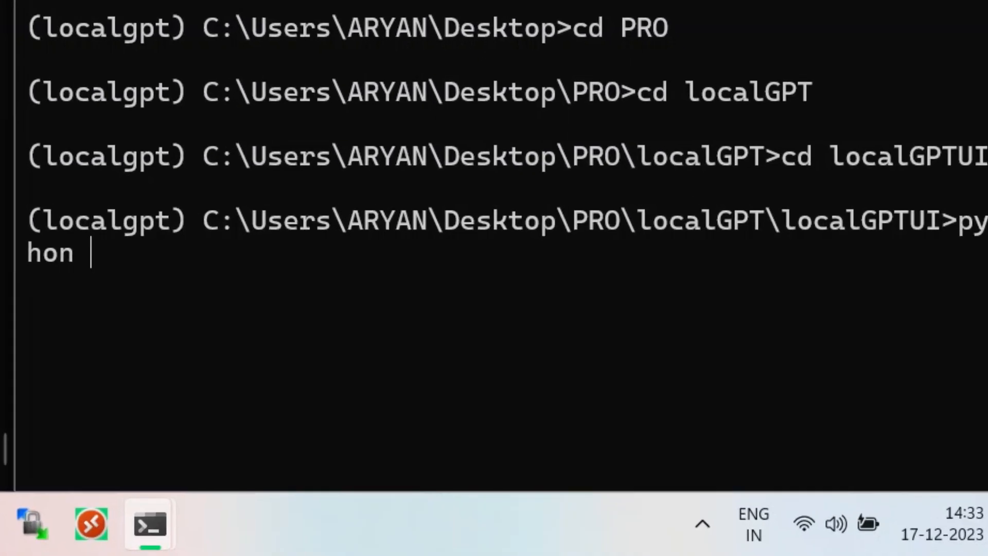
{"action": "type", "text": "oca"}
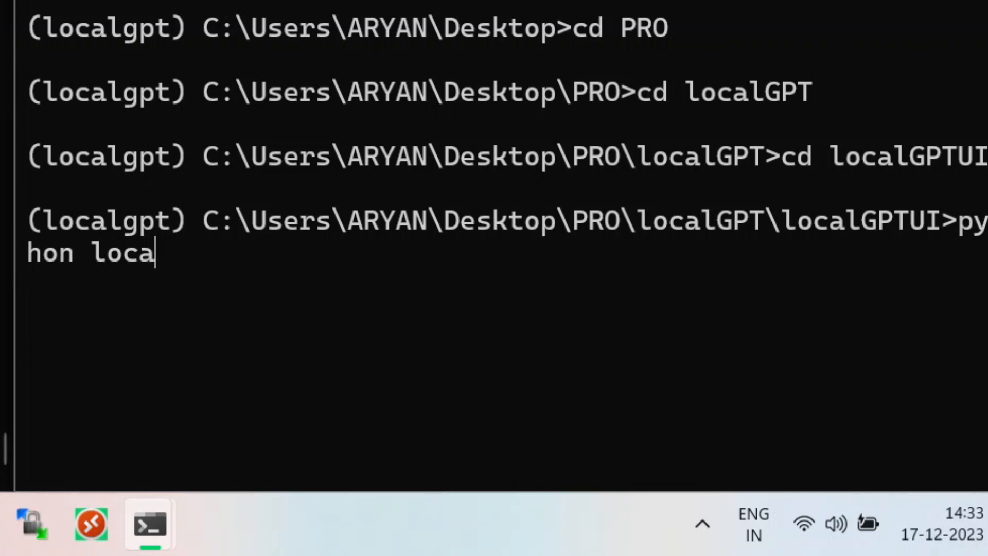
{"action": "key", "text": "Tab"}
{"action": "key", "text": "Return"}
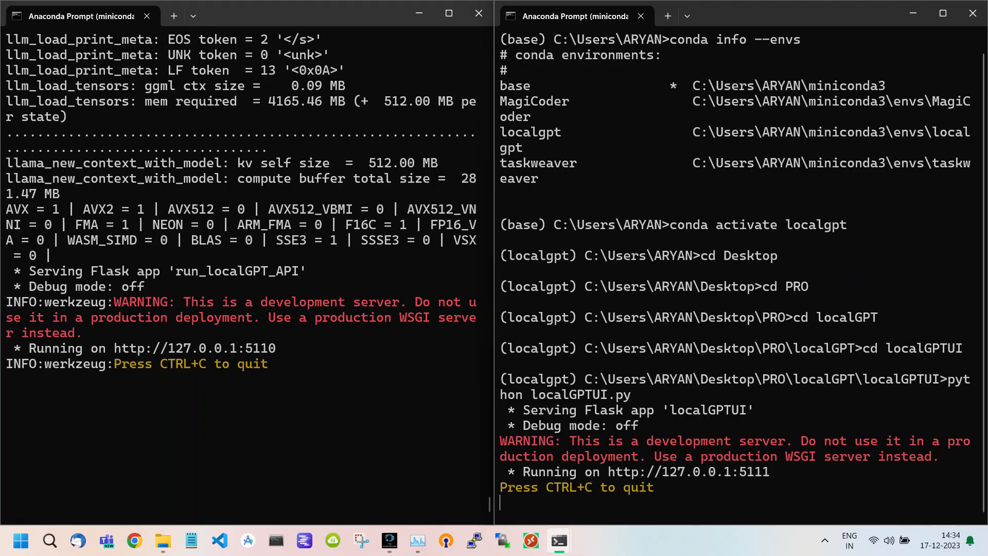
{"action": "left_click_drag", "start_coordinate": [777, 472], "coordinate": [607, 472]}
{"action": "left_click", "coordinate": [651, 472], "text": "ctrl"}
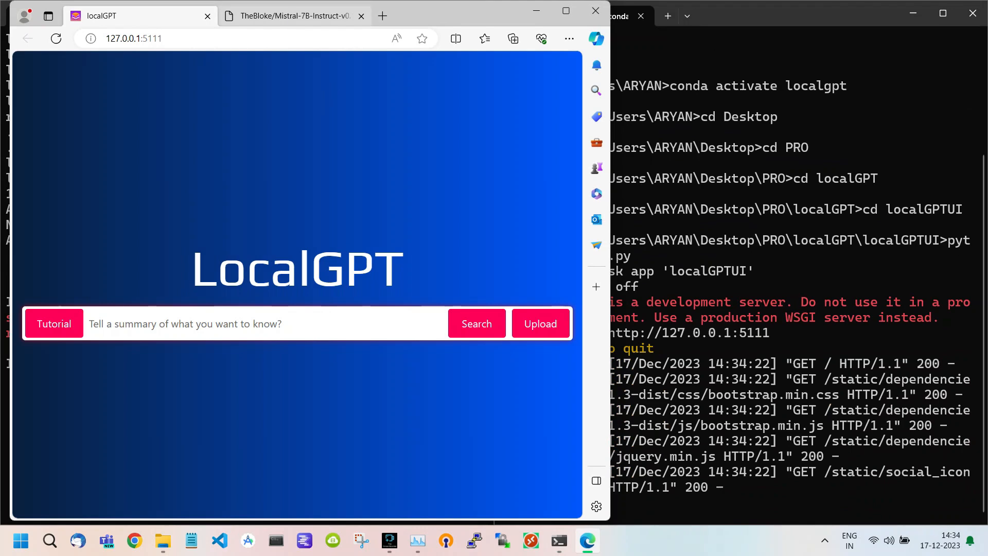
{"action": "left_click", "coordinate": [566, 11]}
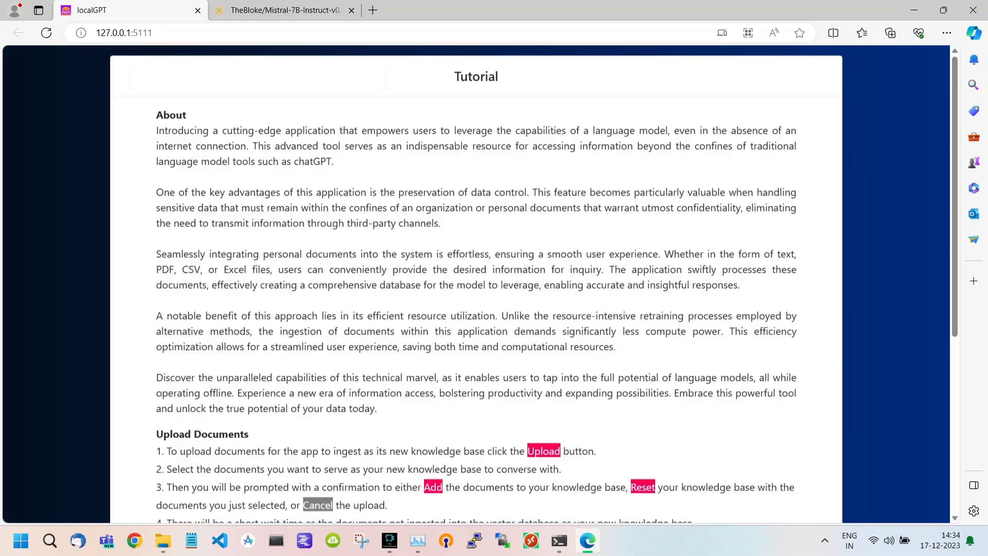
Read the tutorial's instructions on uploading documents and searching, and close the tutorial.
{"action": "scroll", "coordinate": [363, 327], "scroll_direction": "down", "scroll_amount": 5}
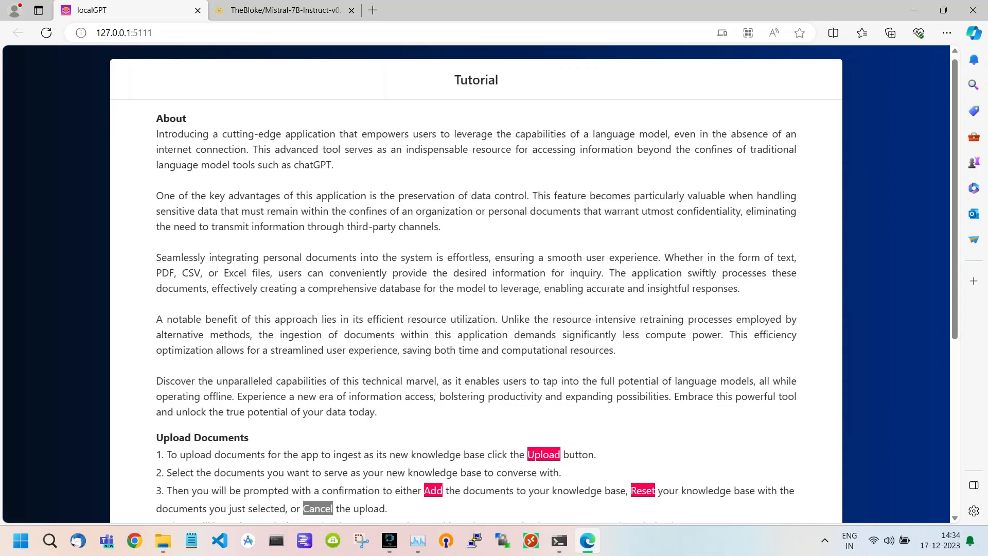
{"action": "scroll", "coordinate": [363, 328], "scroll_direction": "up", "scroll_amount": 2}
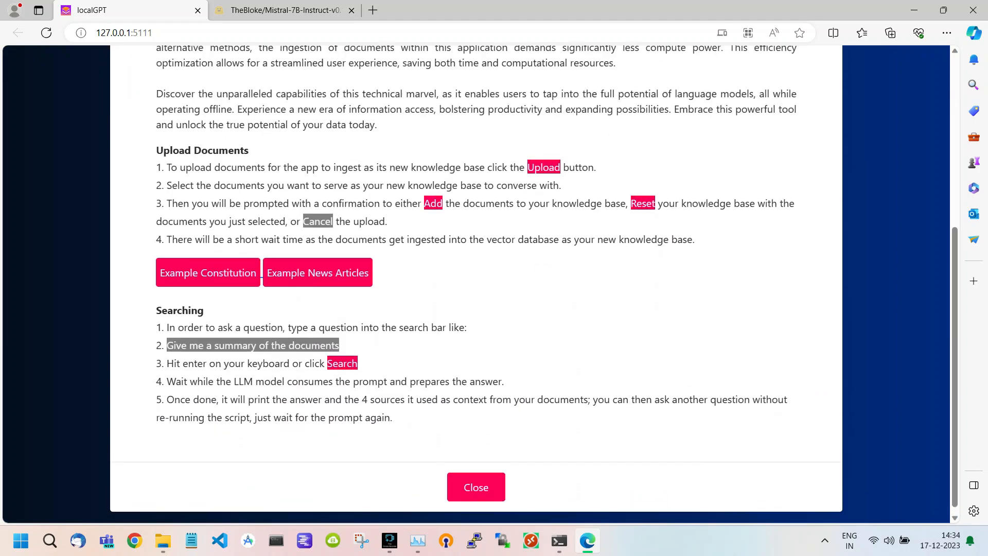
{"action": "scroll", "coordinate": [363, 328], "scroll_direction": "up", "scroll_amount": 4}
{"action": "scroll", "coordinate": [363, 327], "scroll_direction": "down", "scroll_amount": 8}
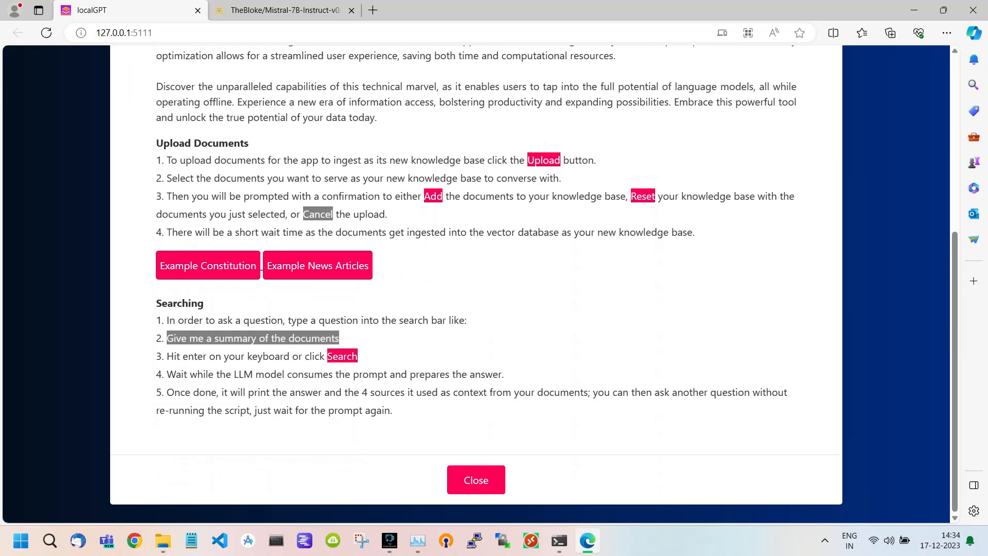
{"action": "key", "text": "Escape"}
{"action": "left_click", "coordinate": [774, 350]}
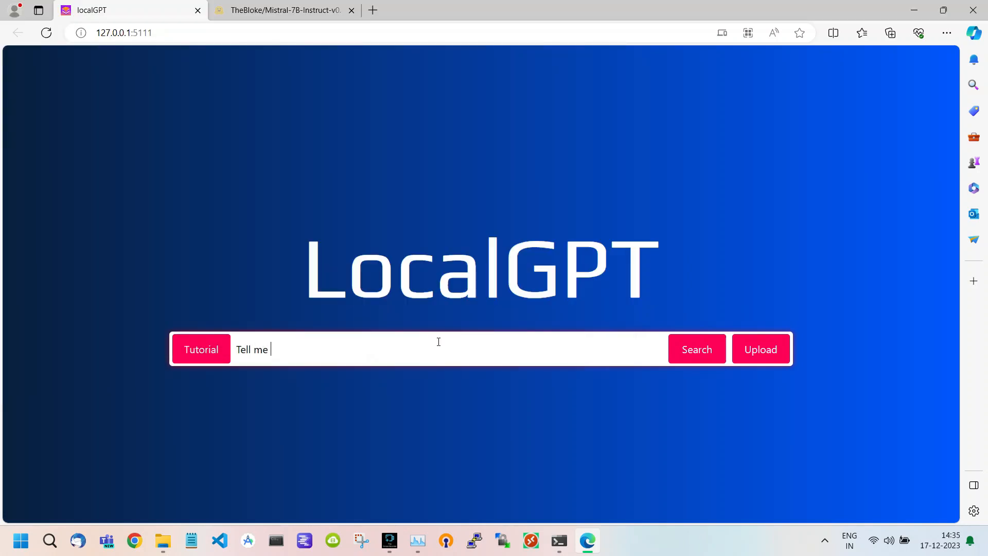
Ask LocalGPT "Tell me about taskweaver in short" and review the answer with its sources.
{"action": "type", "text": "about taskweaver in short"}
{"action": "key", "text": "Return"}
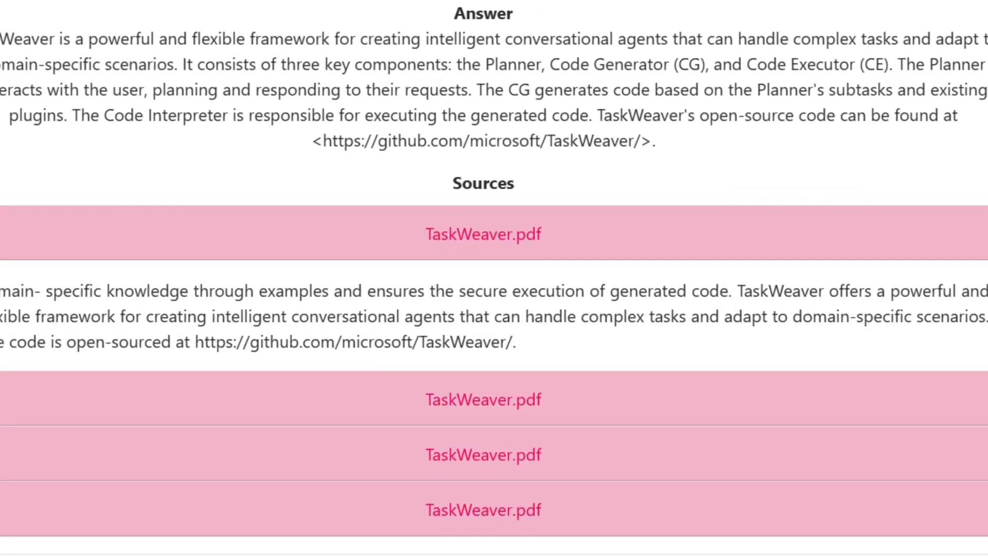
{"action": "scroll", "coordinate": [205, 66], "scroll_direction": "down", "scroll_amount": 1}
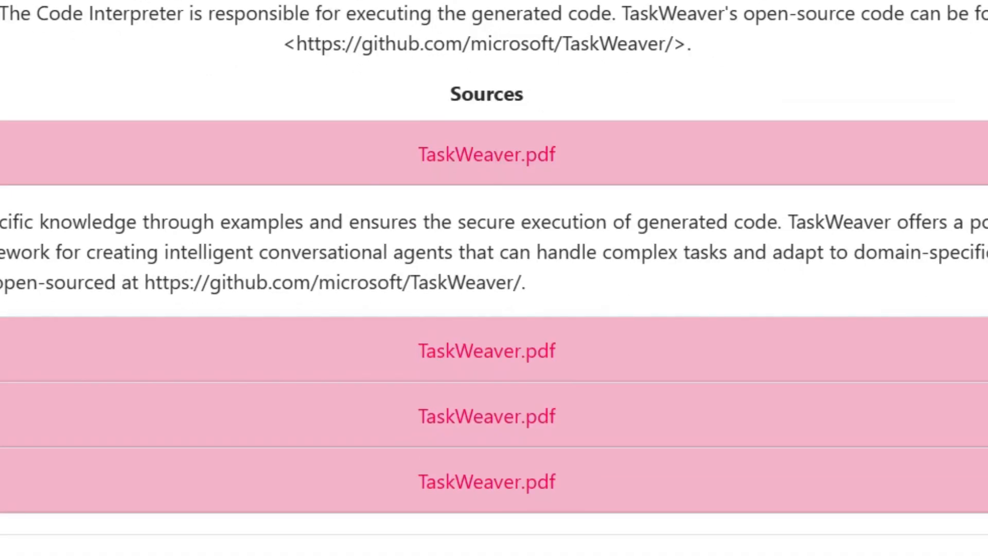
{"action": "scroll", "coordinate": [205, 65], "scroll_direction": "up", "scroll_amount": 1}
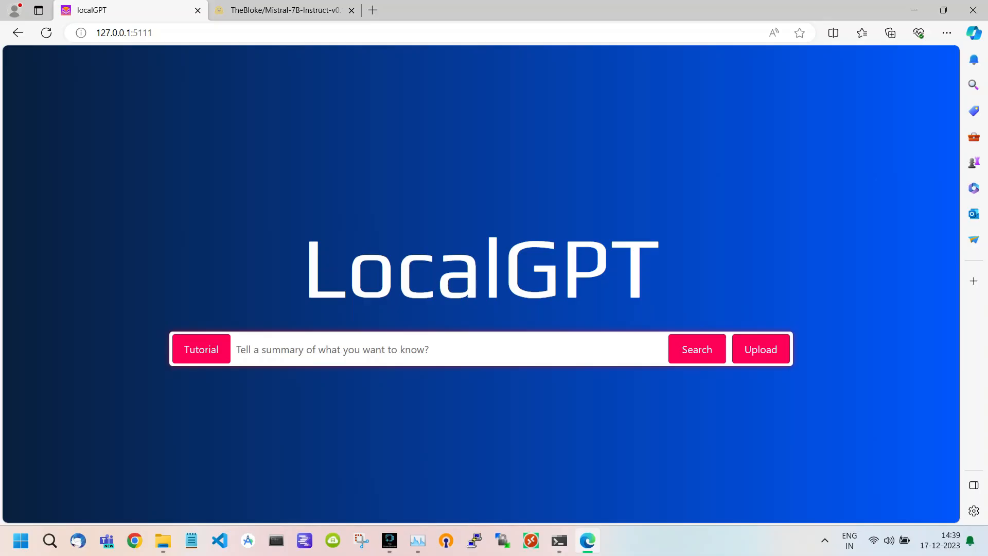
Ask LocalGPT "tell me 3 advantages to use taskweaver" and read through the listed benefits in the answer.
{"action": "type", "text": "tell me 3 advantages to use taskweaver"}
{"action": "key", "text": "Return"}
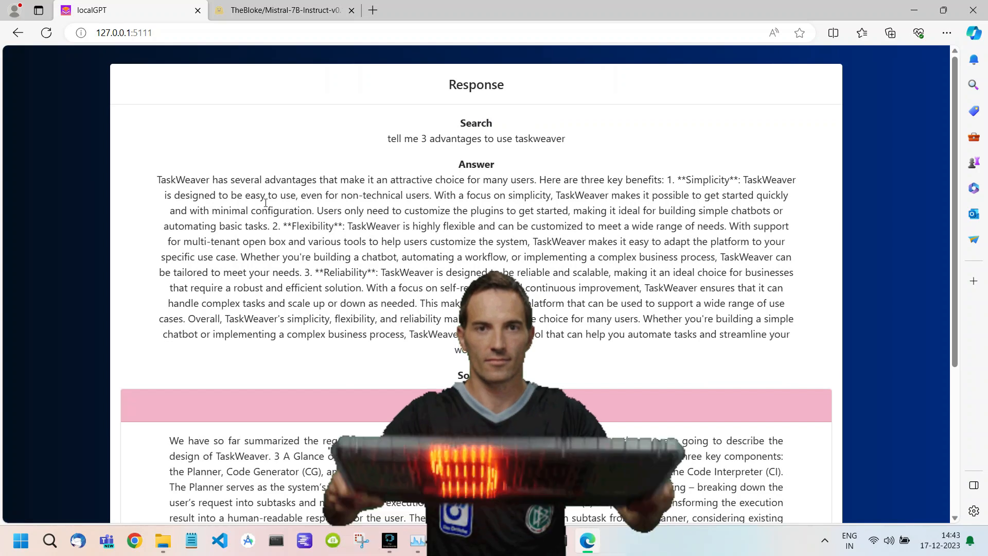
{"action": "left_click_drag", "start_coordinate": [157, 180], "coordinate": [520, 273]}
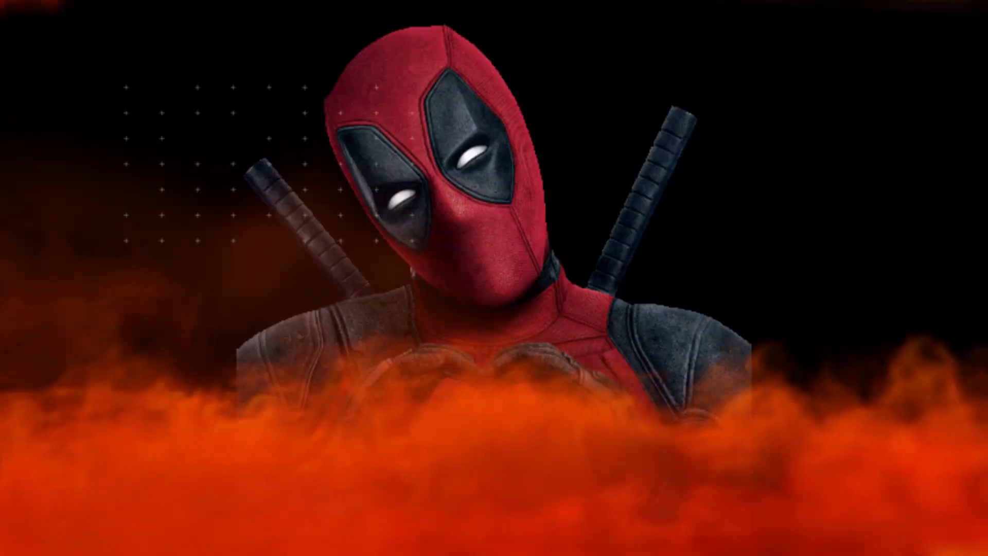